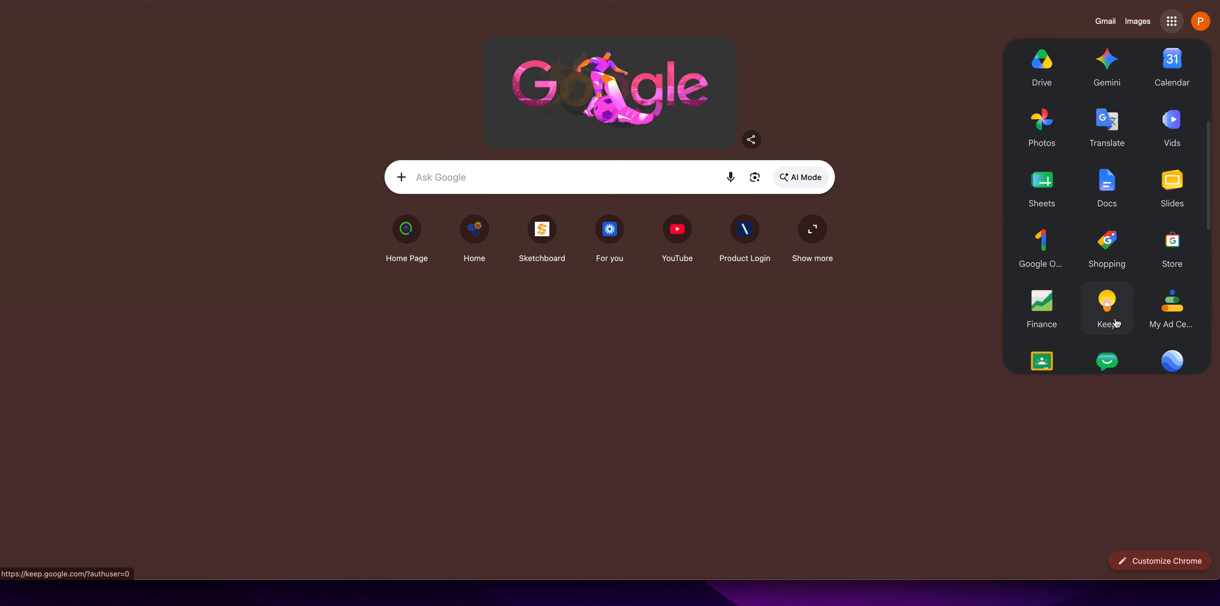
Open Google Keep from the Google apps and enable the dark theme.
click(1107, 298)
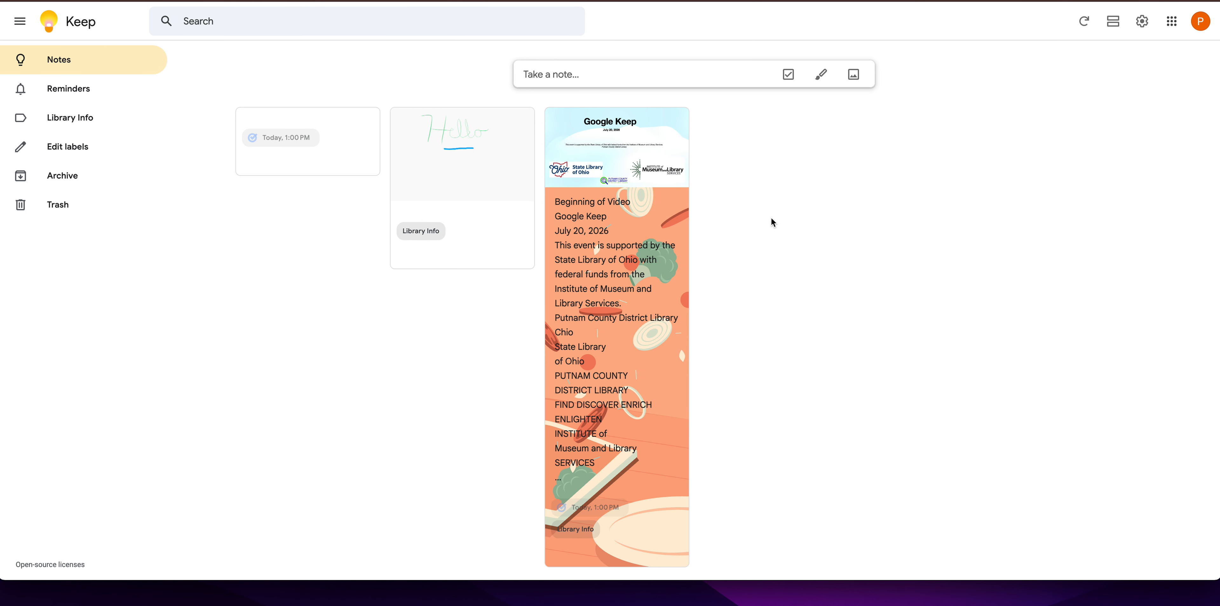
click(1143, 21)
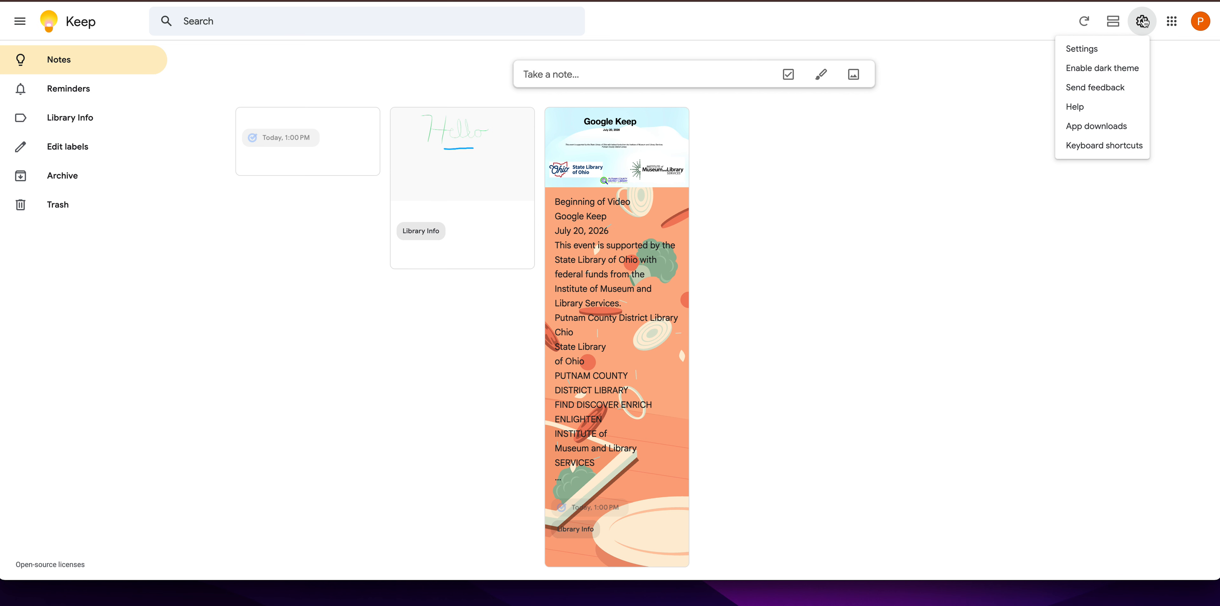
click(1125, 70)
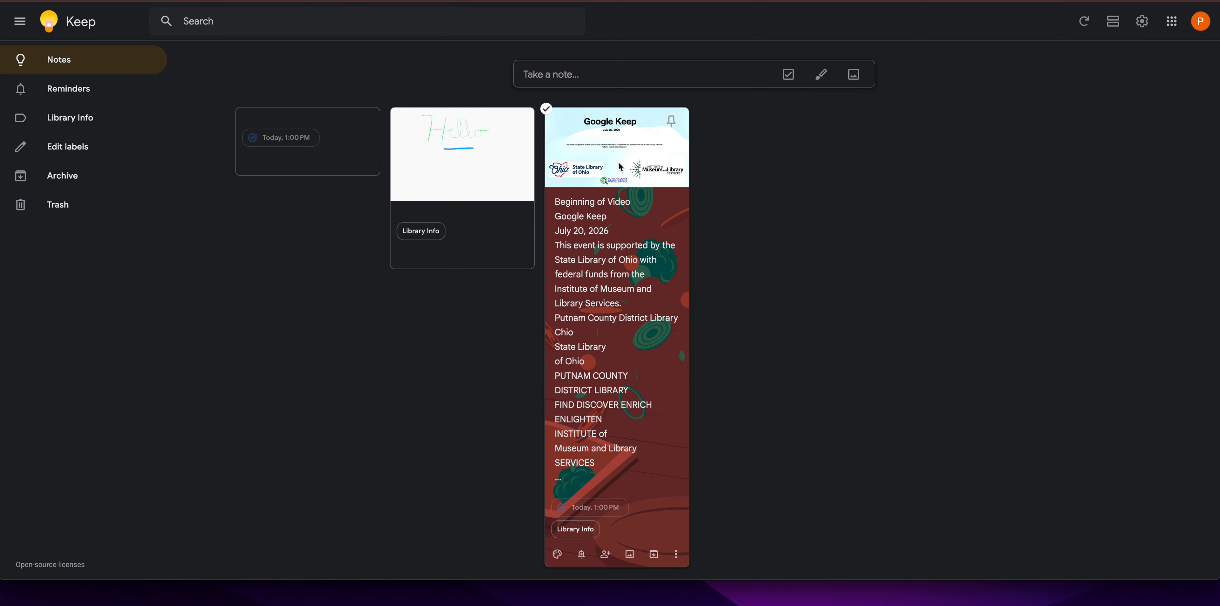
Start a new note with the body text "Grocery List" and format that text bold and italic.
click(617, 81)
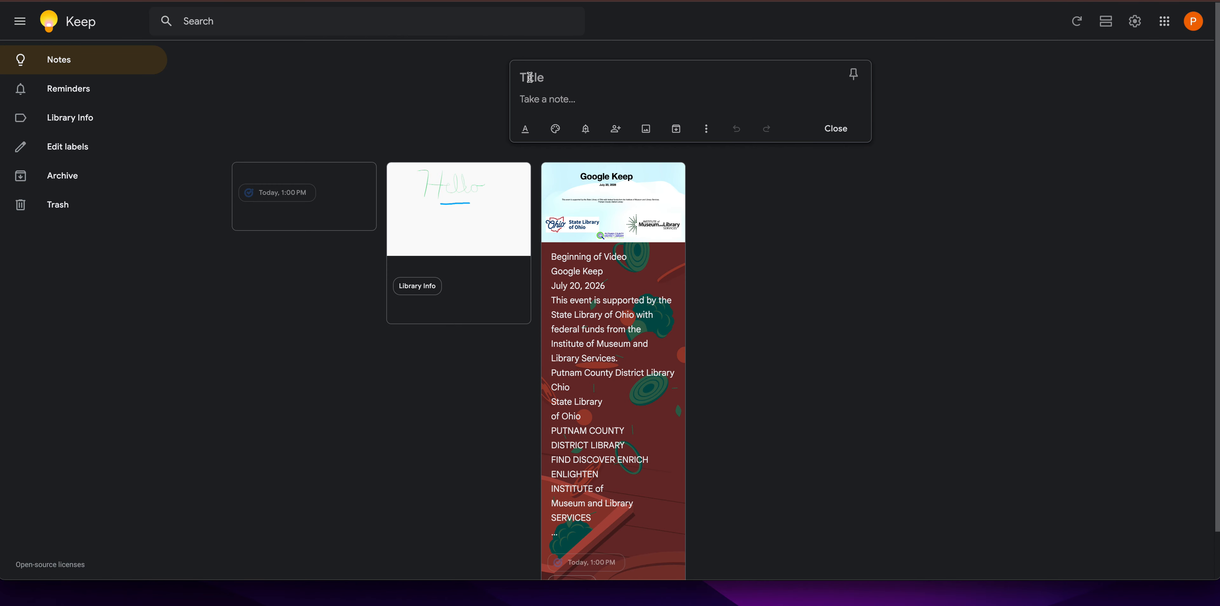
text(Grocery List)
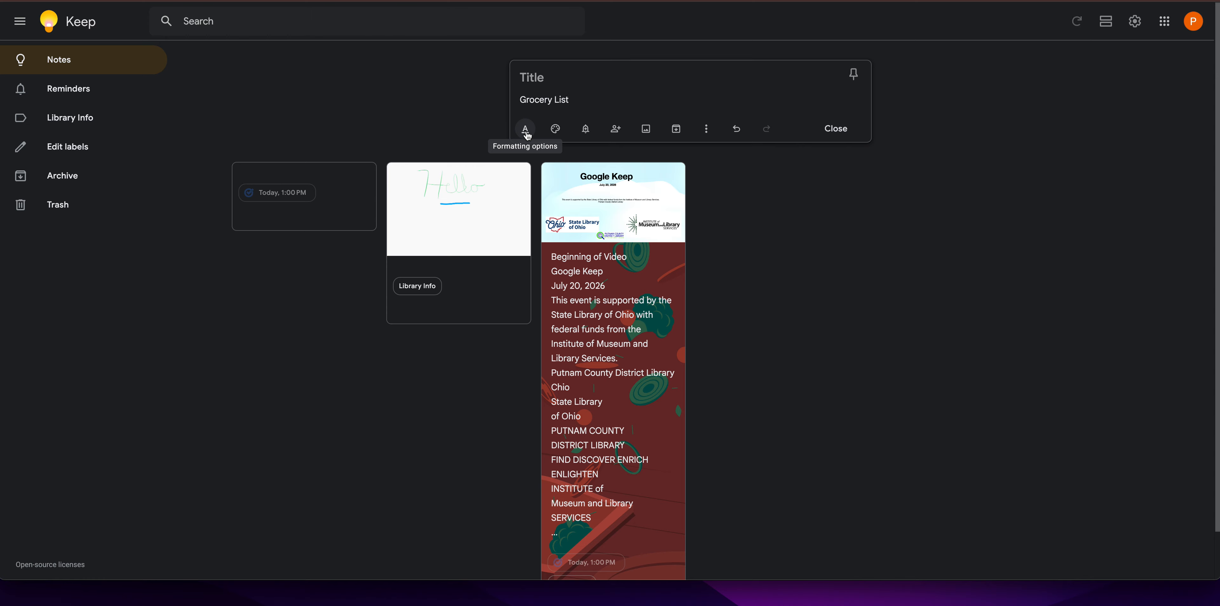
click(525, 128)
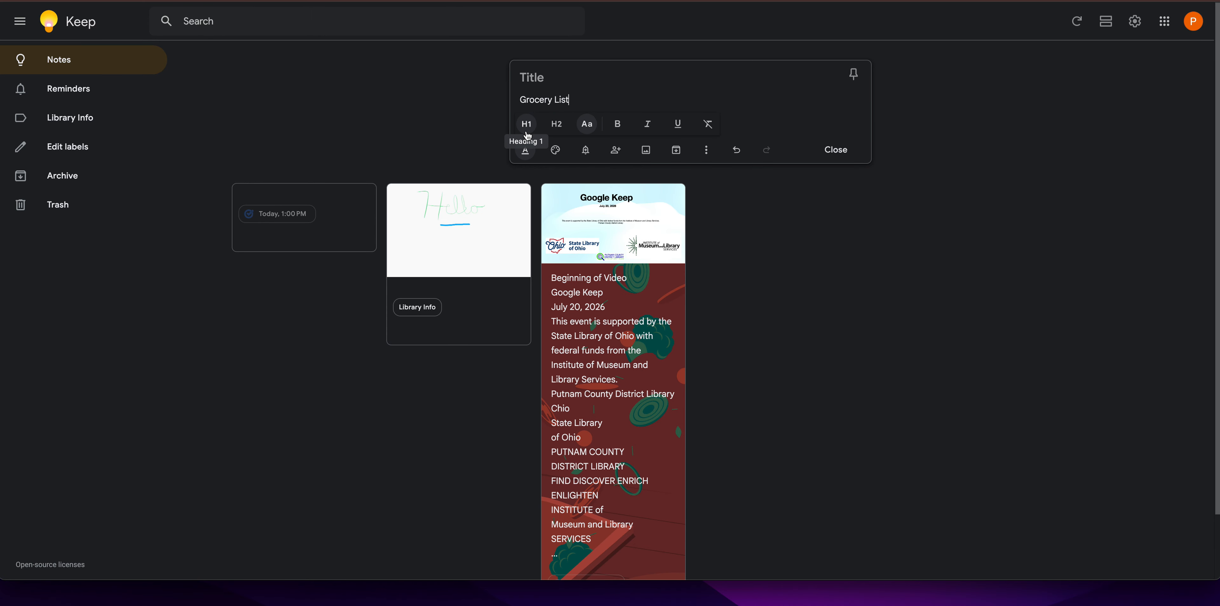
drag(572, 100, 519, 99)
click(623, 125)
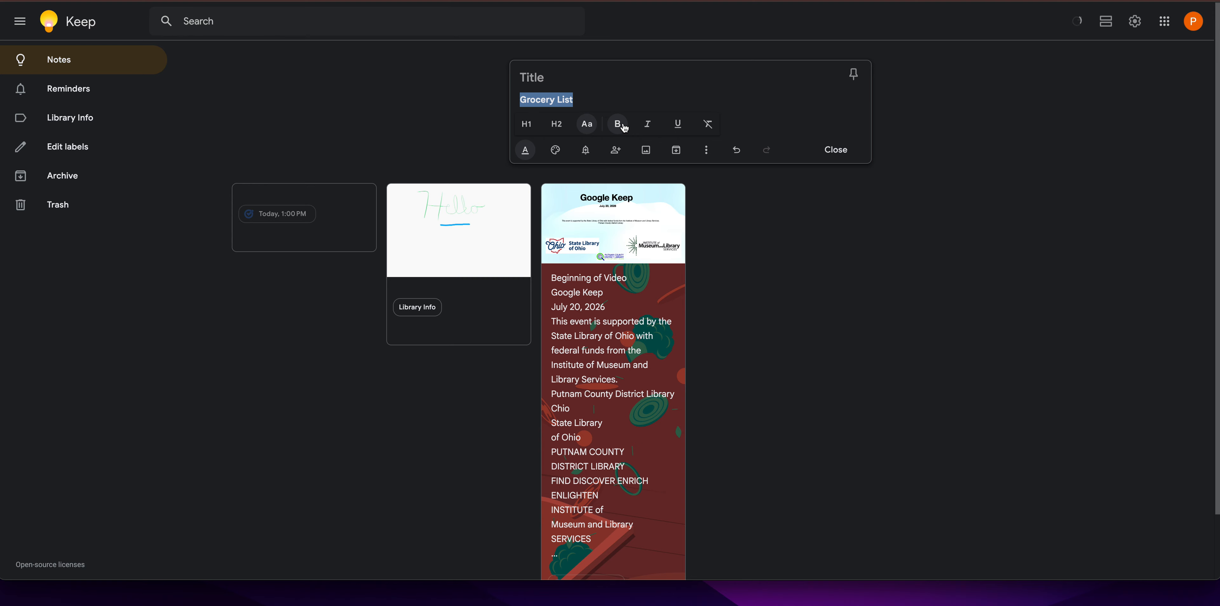
click(647, 125)
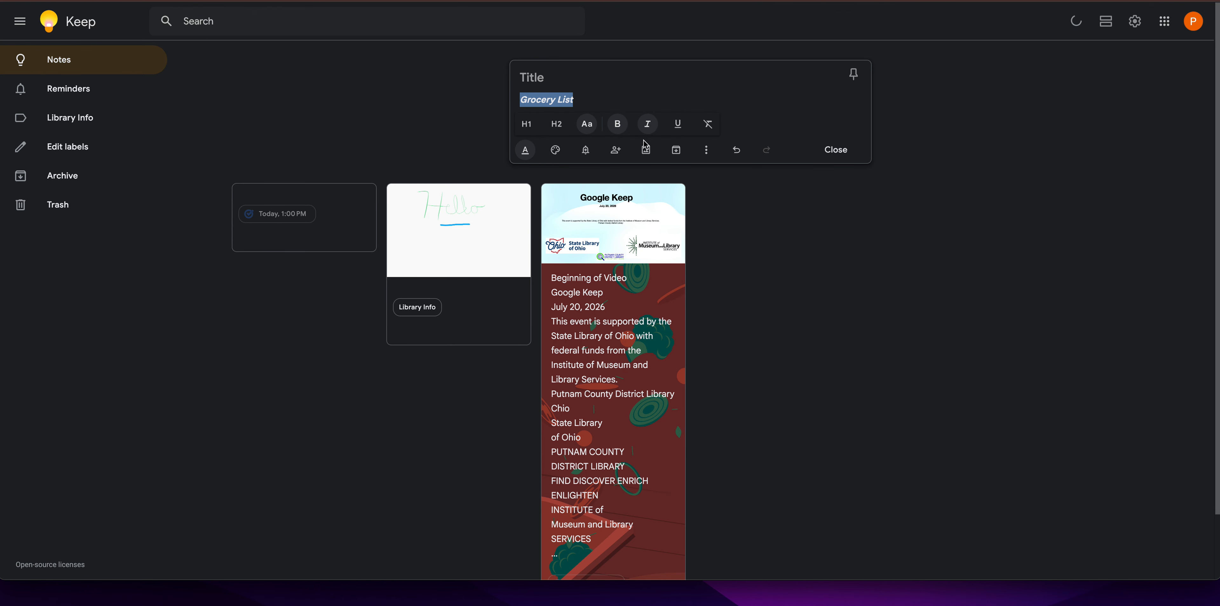
Give the Grocery List note the Sand colour and the background image of fruit under a blue sky.
click(556, 150)
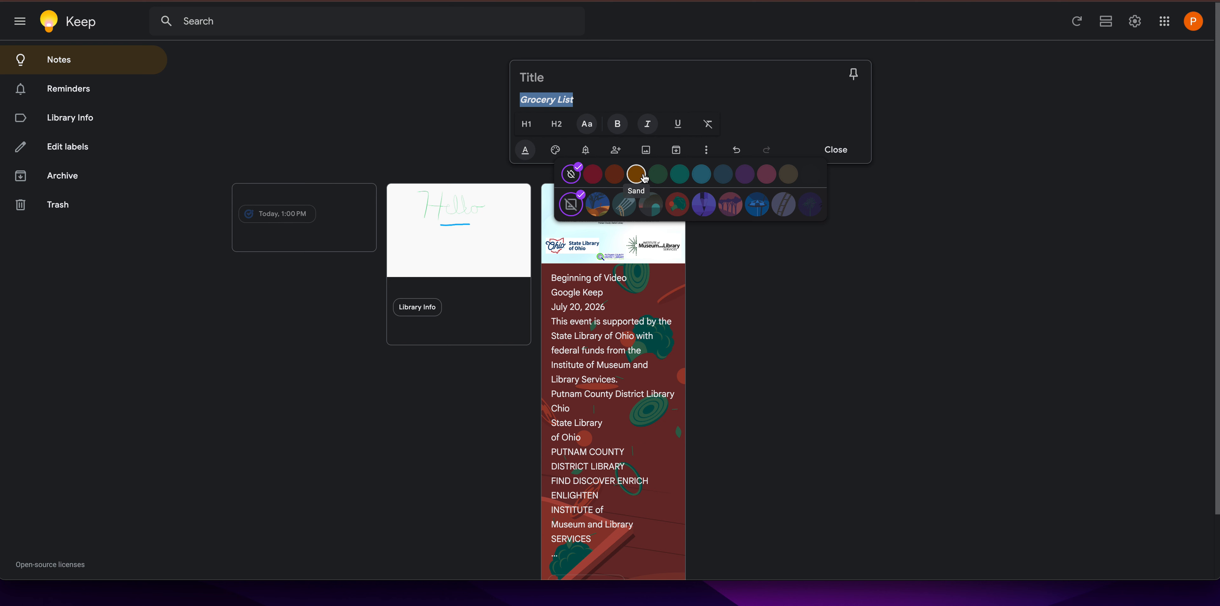
click(645, 178)
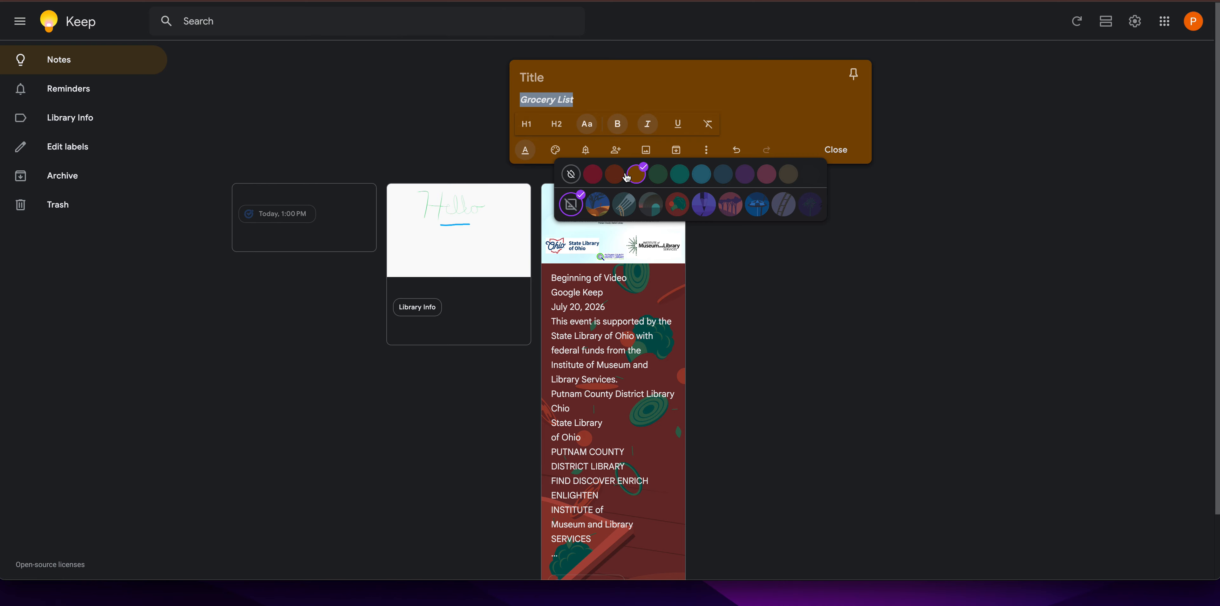
click(604, 211)
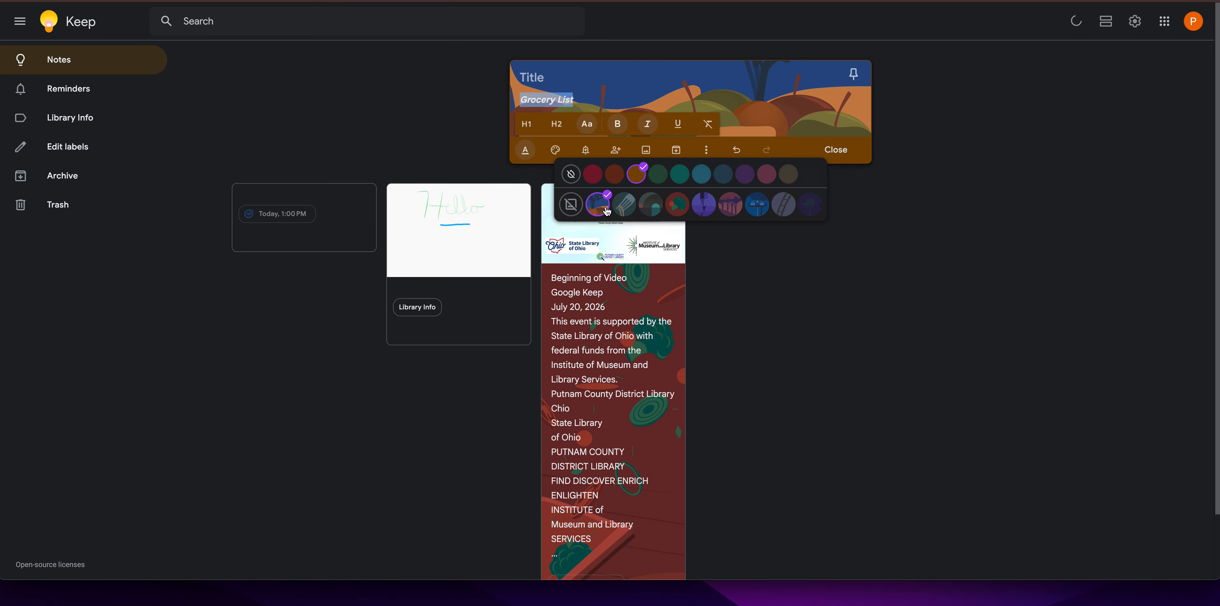
click(682, 214)
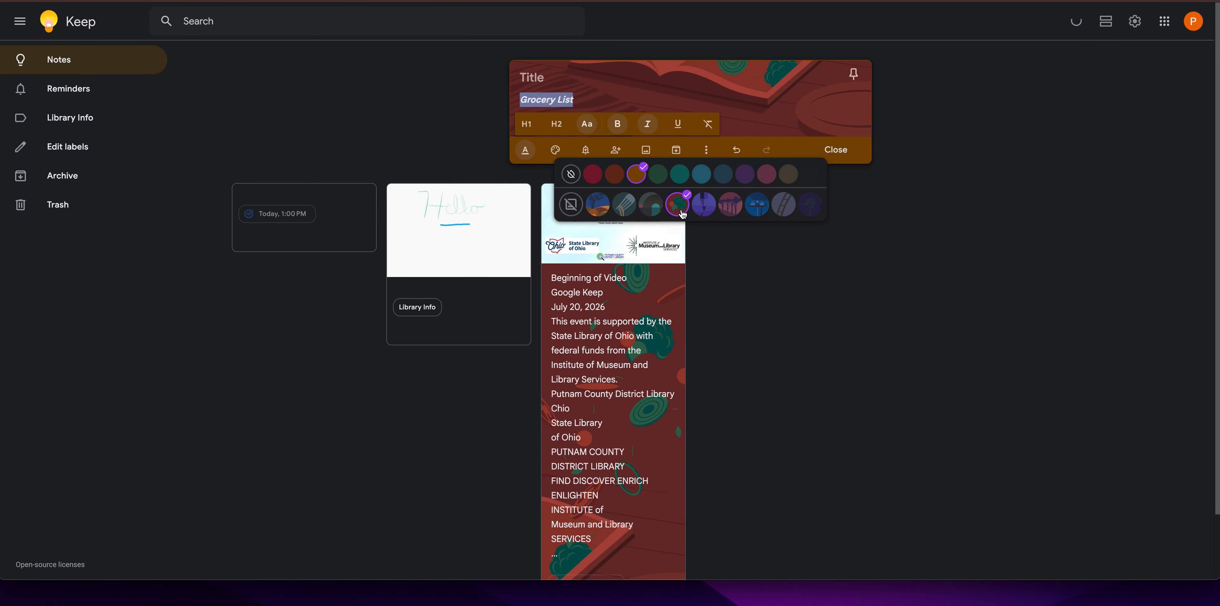
click(732, 207)
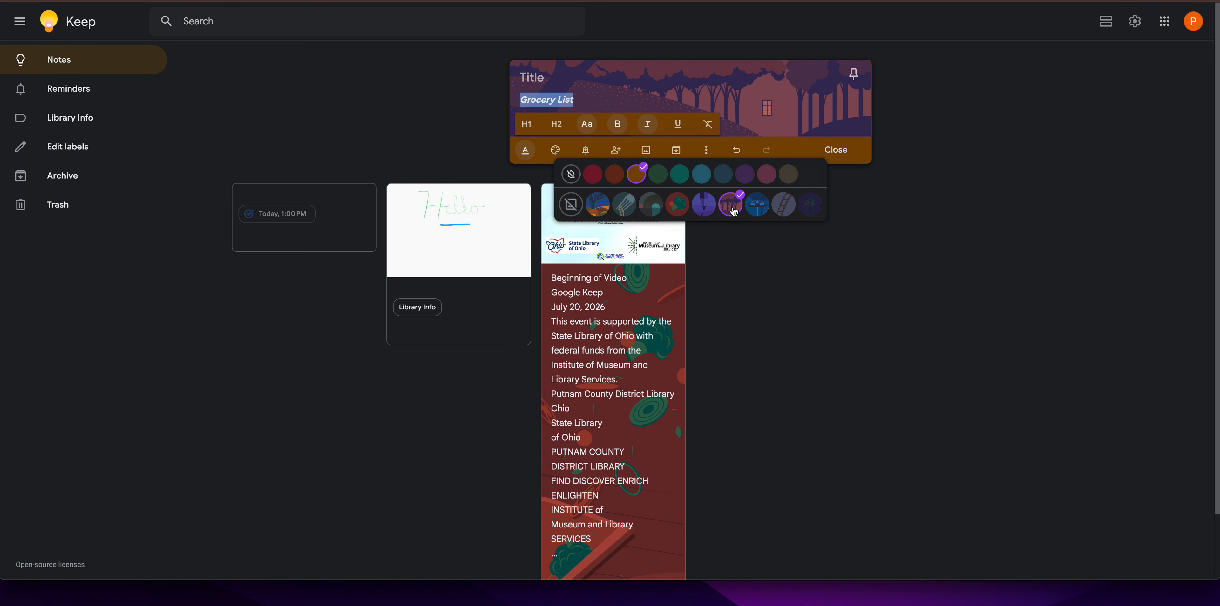
click(598, 211)
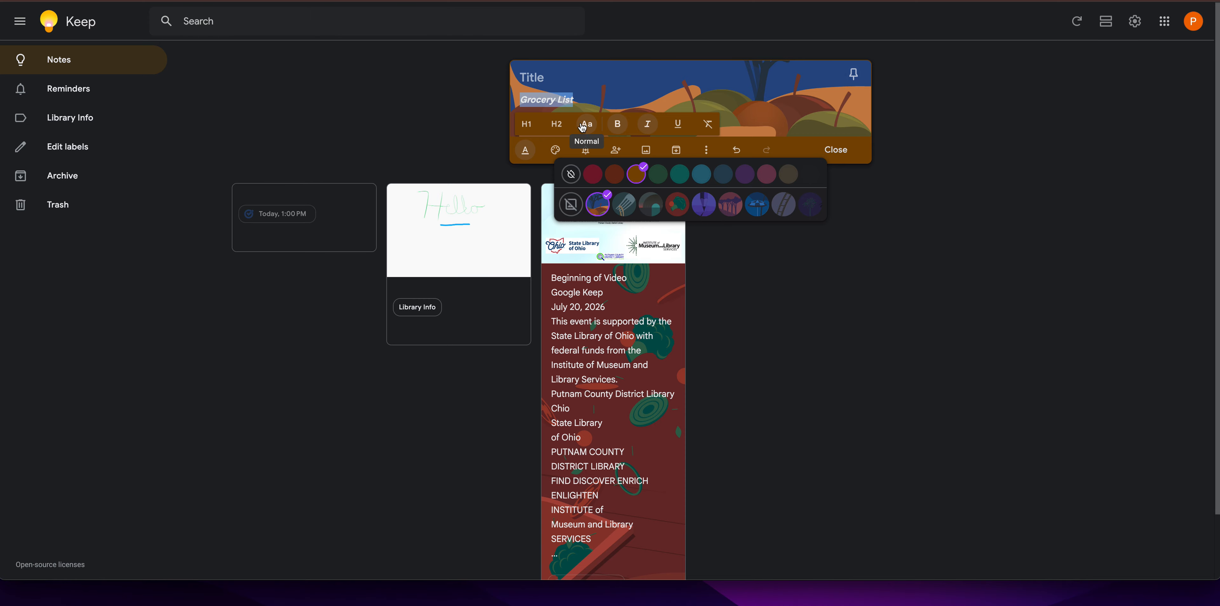
Look at the note's reminder choices and its collaborator settings without adding anything.
click(586, 151)
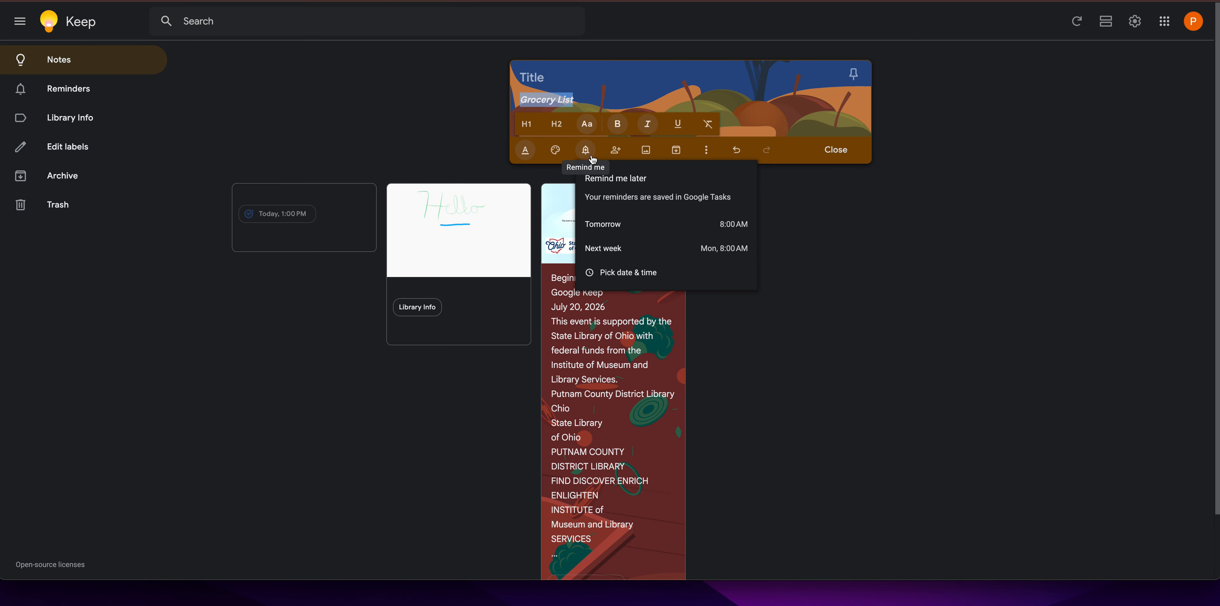
click(615, 150)
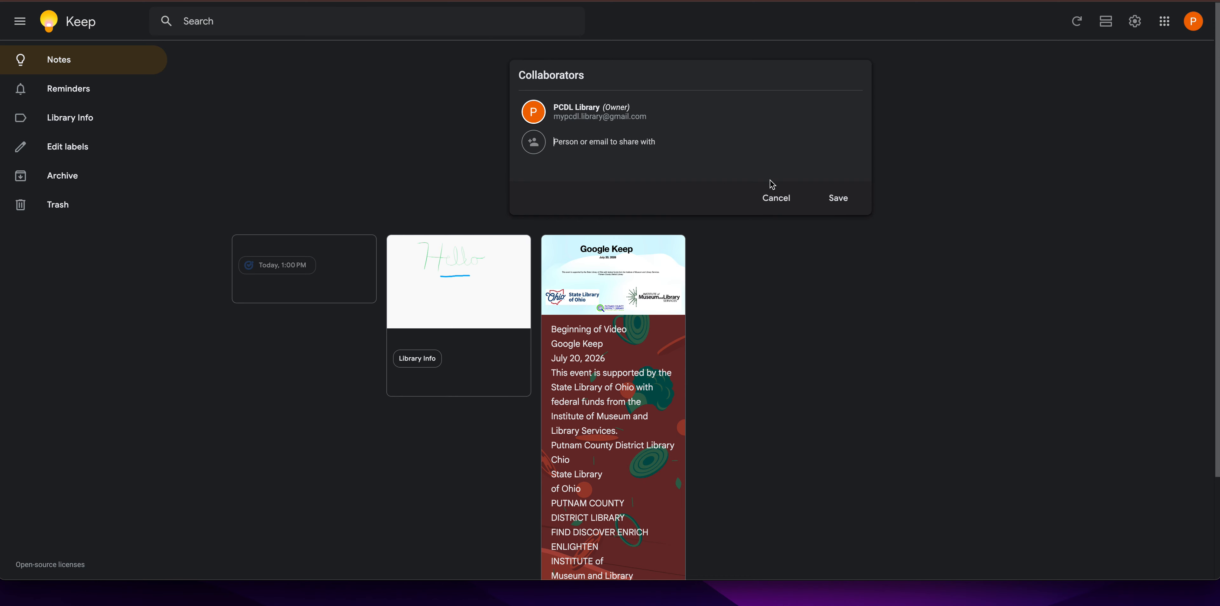
click(786, 197)
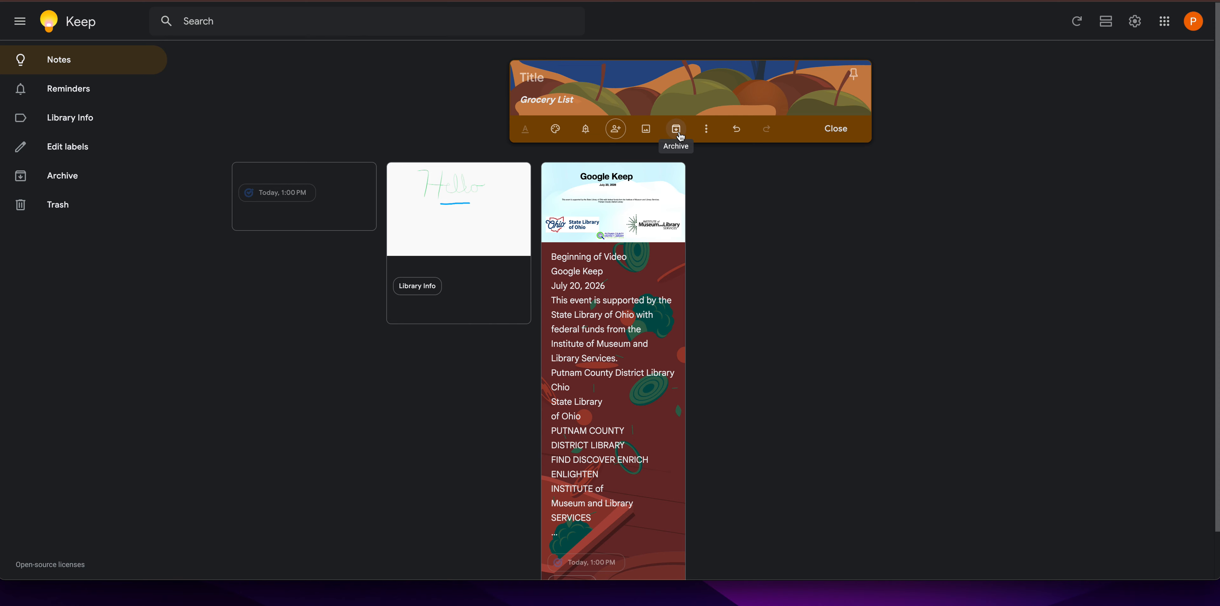
Add a drawing to the Grocery List note and give its canvas a Rules background.
click(707, 129)
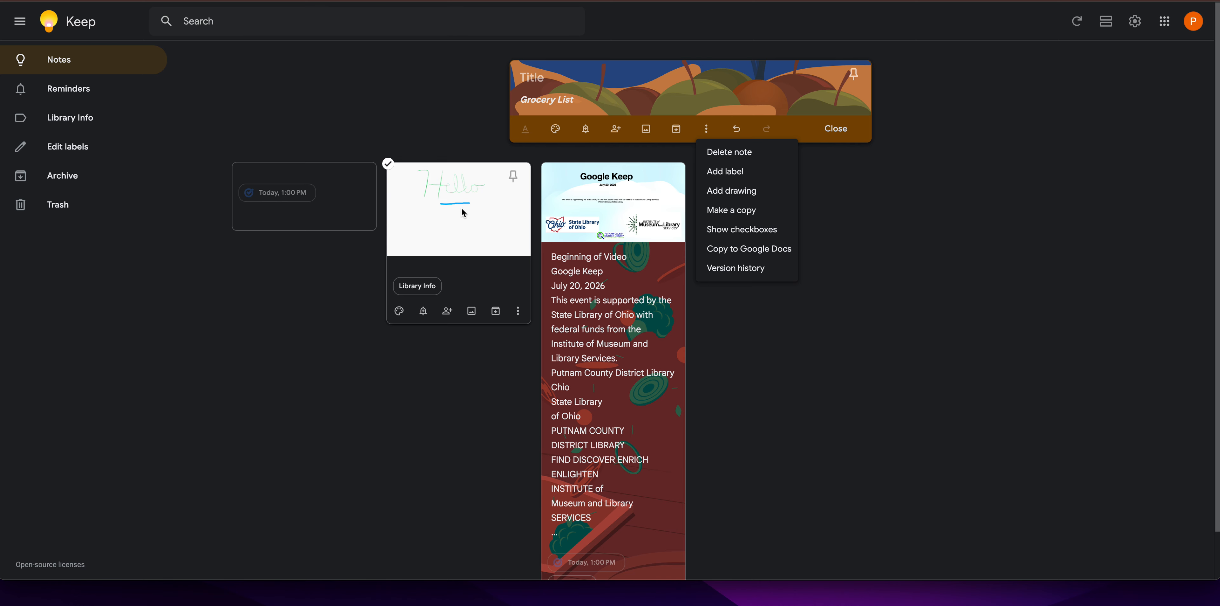
click(745, 192)
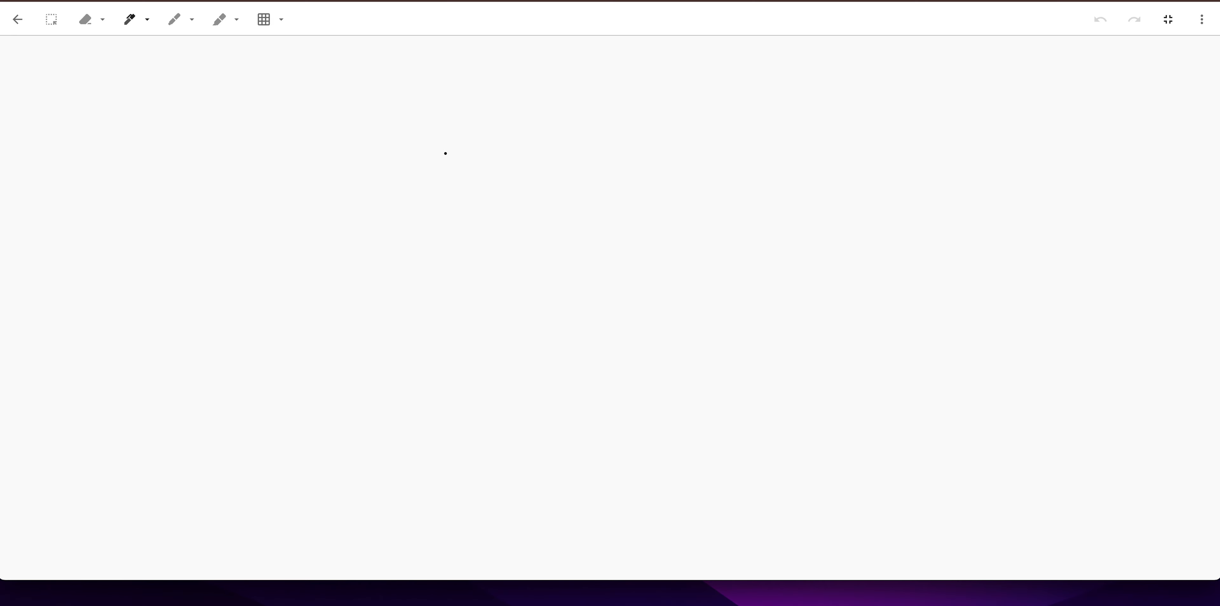
click(268, 22)
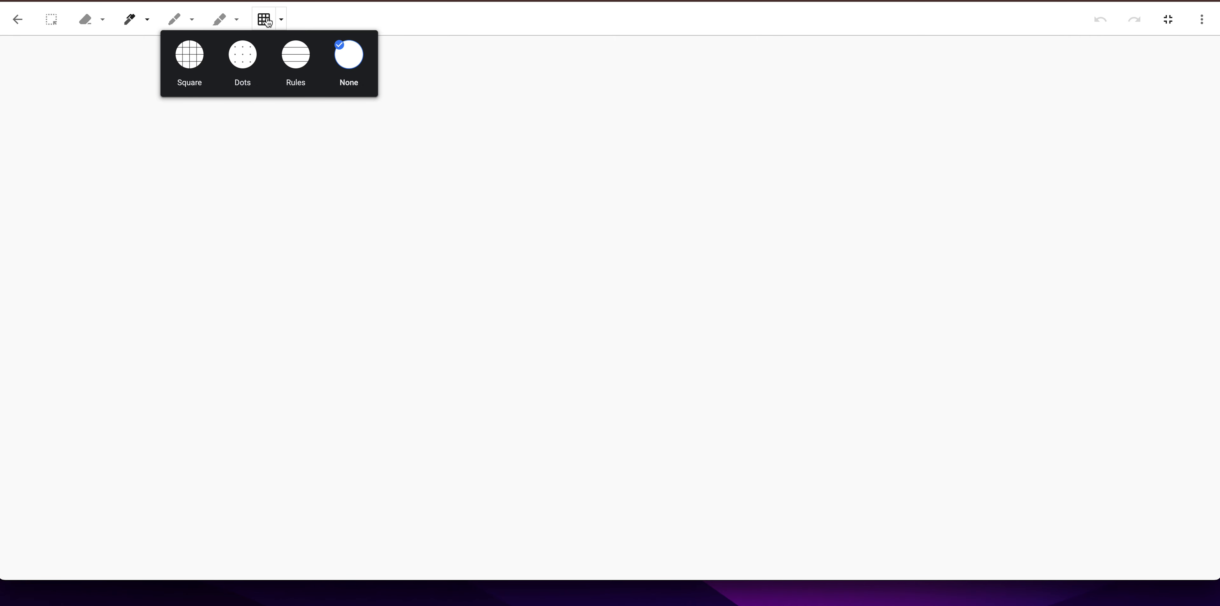
click(298, 60)
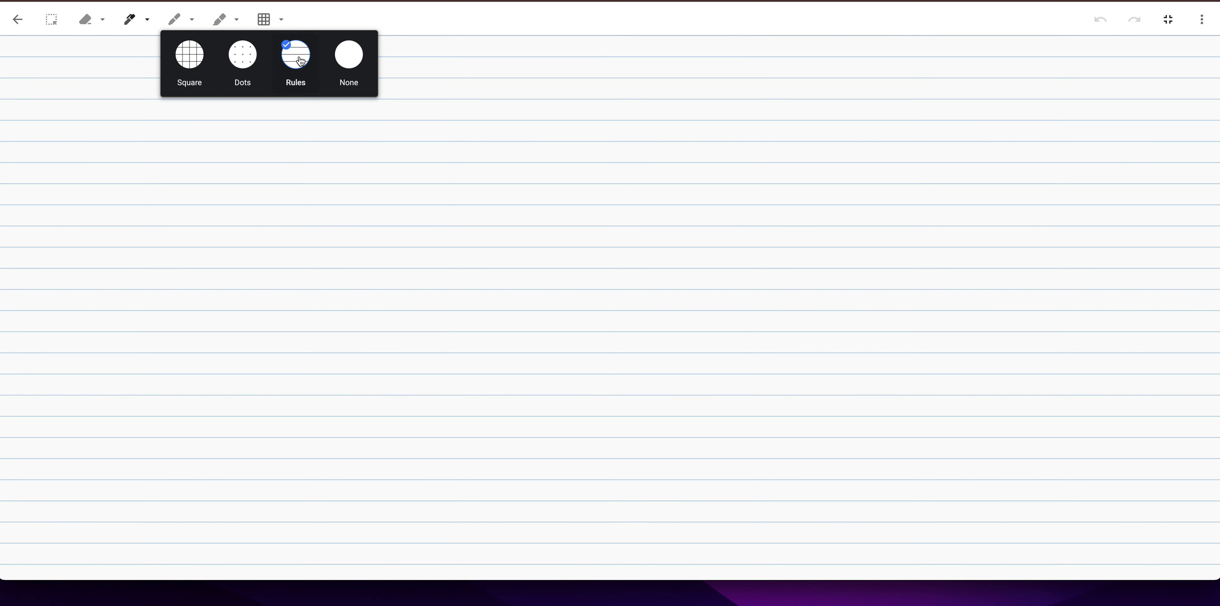
click(437, 65)
Draw a large letter H near the canvas's upper left with a blue pen in the second-thickest size.
click(146, 19)
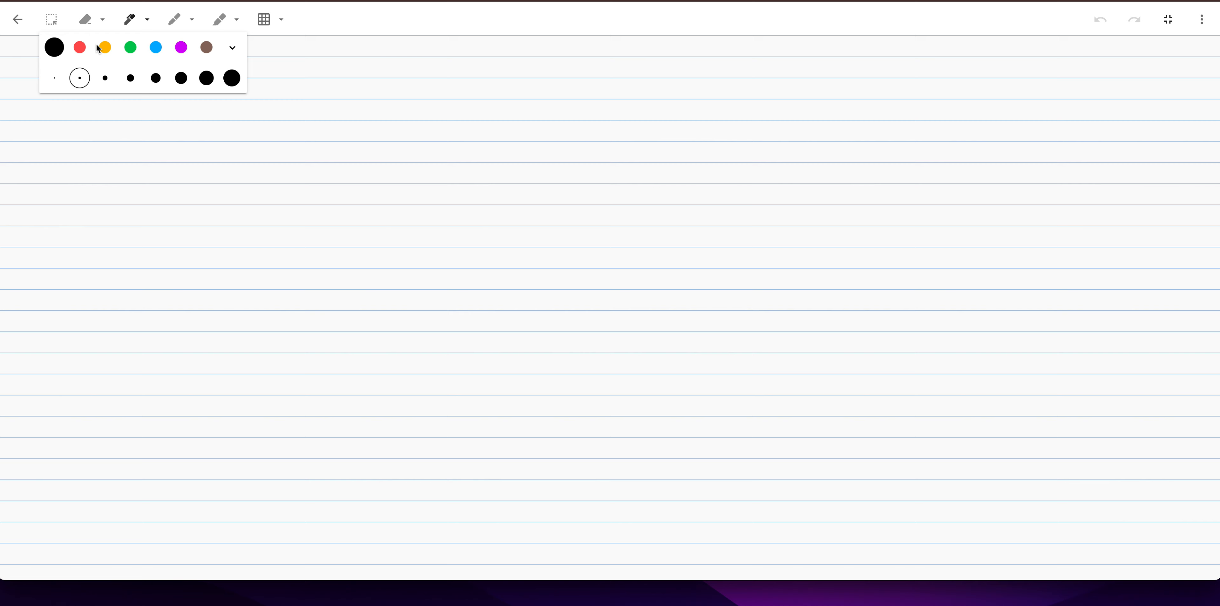
click(155, 48)
click(205, 80)
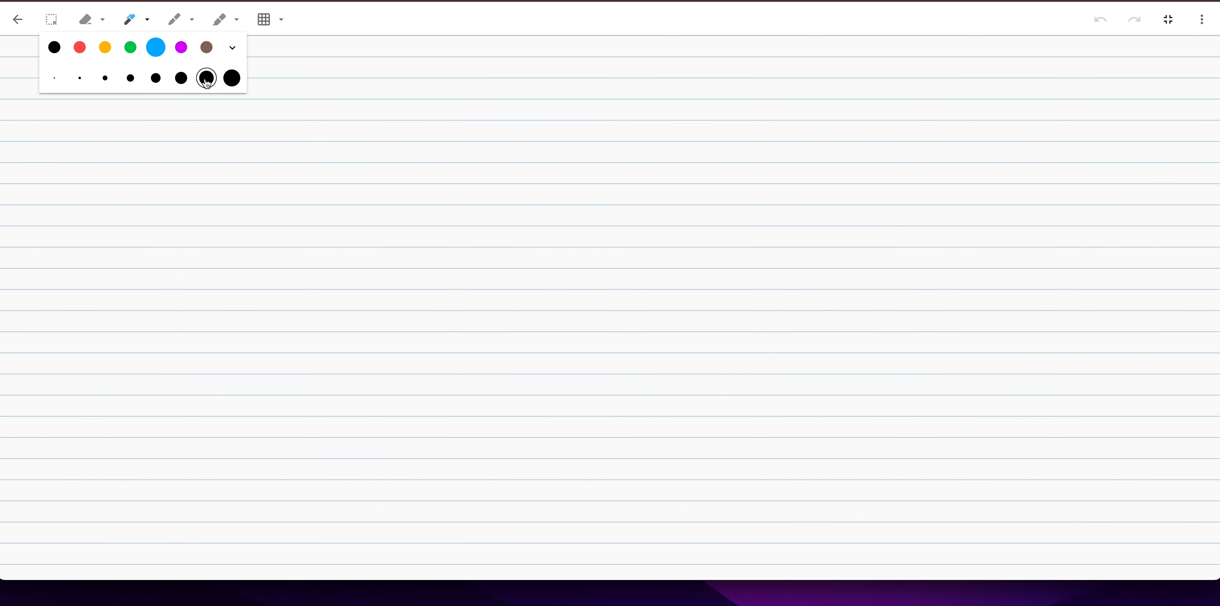
click(282, 60)
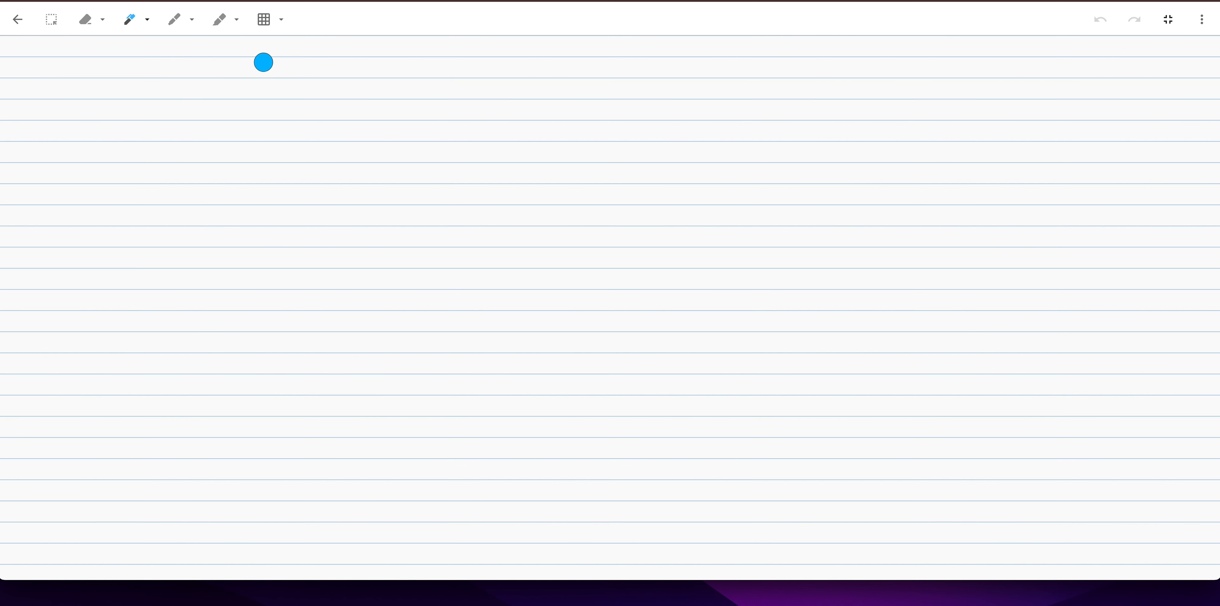
mouse_move(211, 67)
mouse_down()
mouse_move(236, 62)
mouse_move(213, 173)
mouse_up()
drag(226, 114, 337, 116)
drag(344, 58, 330, 173)
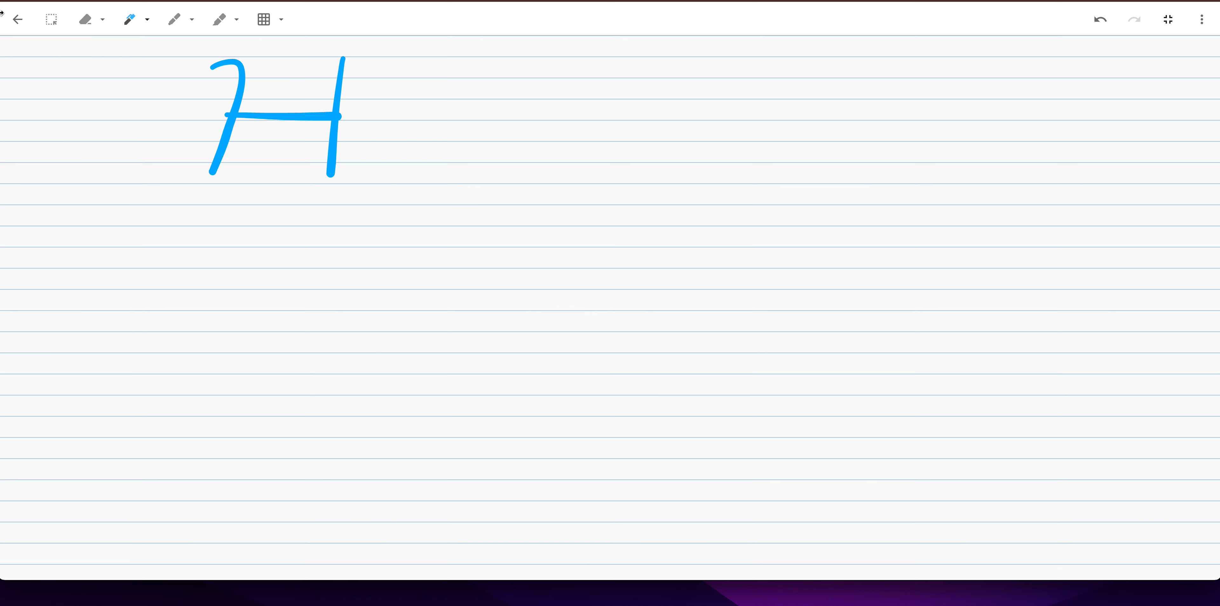
Return from the drawing to the note, dismiss the Google Tasks reminder notice and close the note.
click(17, 21)
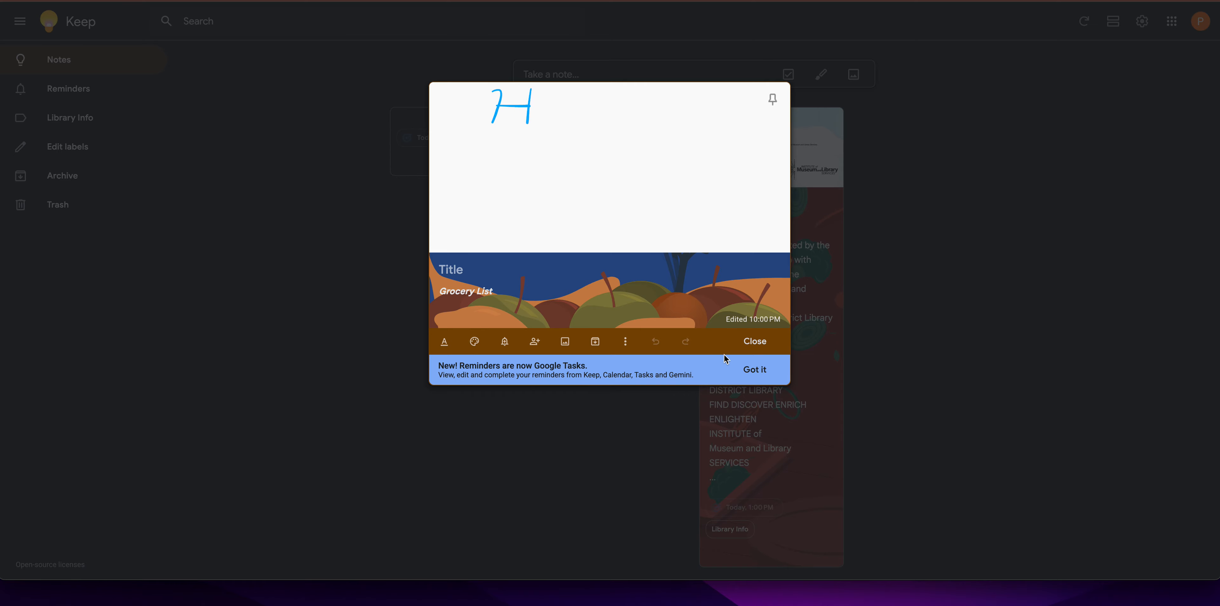
click(757, 370)
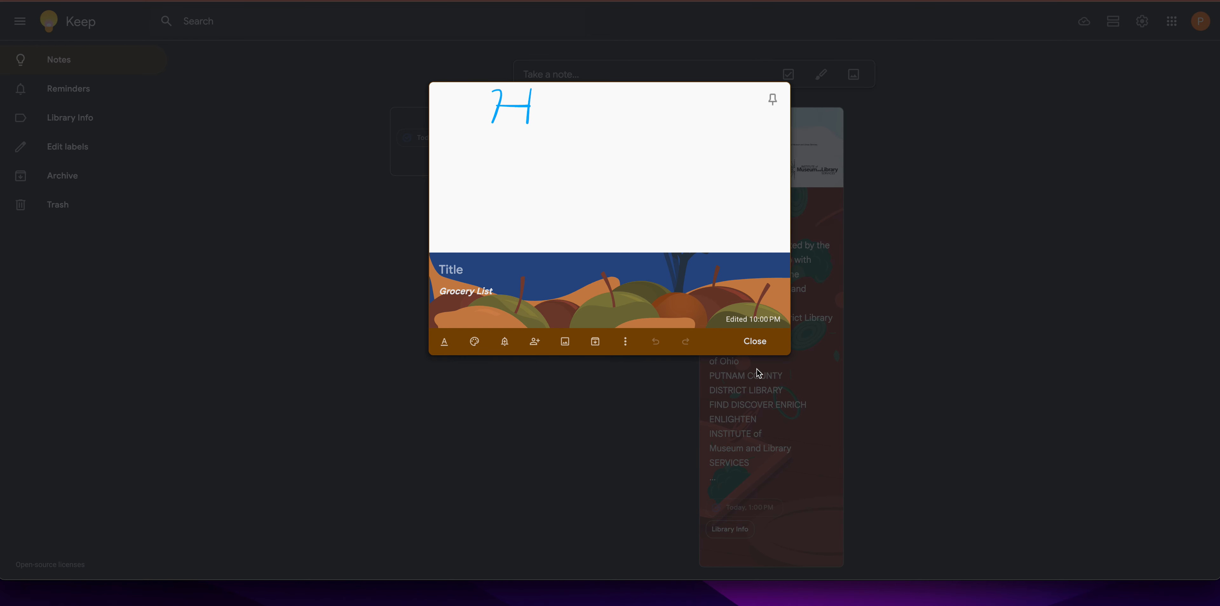
click(753, 344)
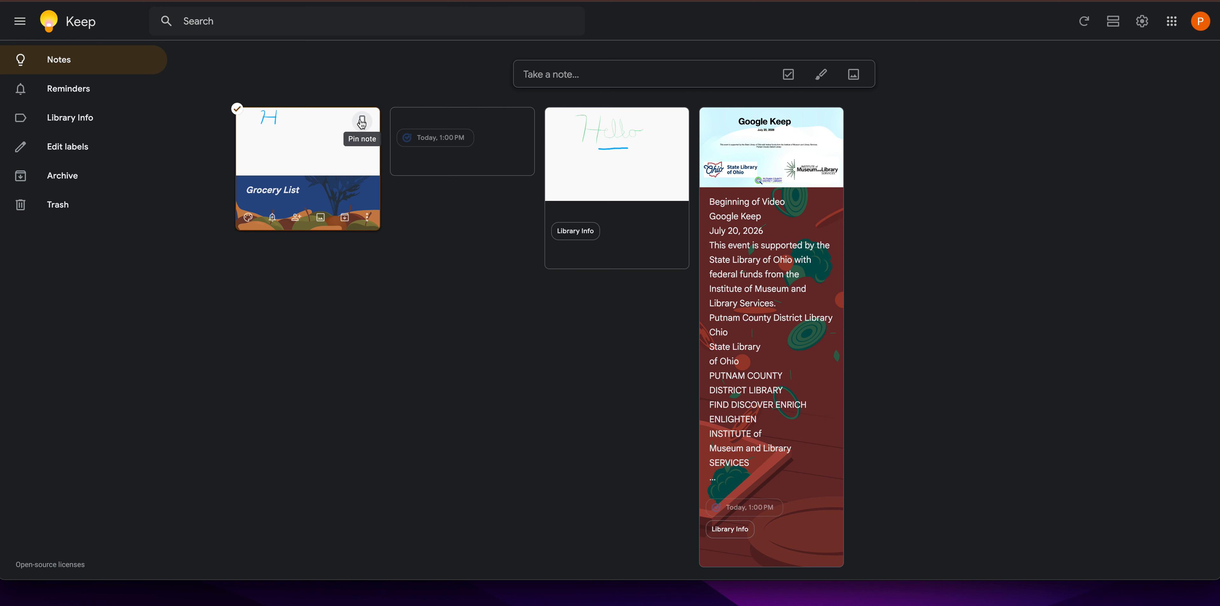
Pin and unpin the Grocery List note, and check the additional options of the empty note beside it.
click(362, 123)
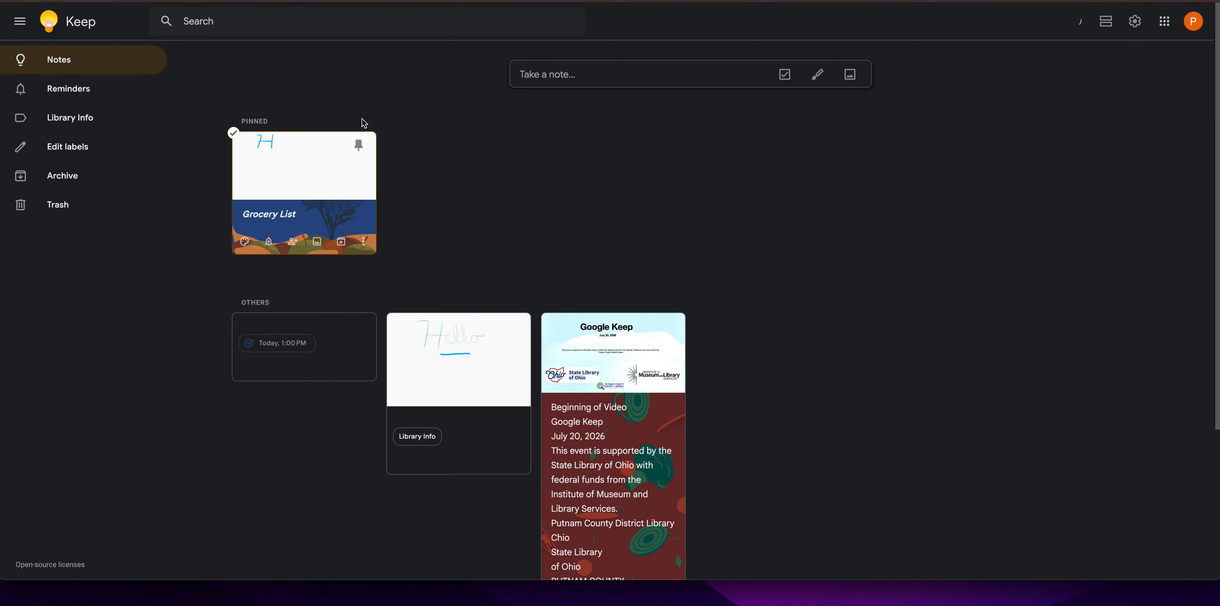
click(360, 145)
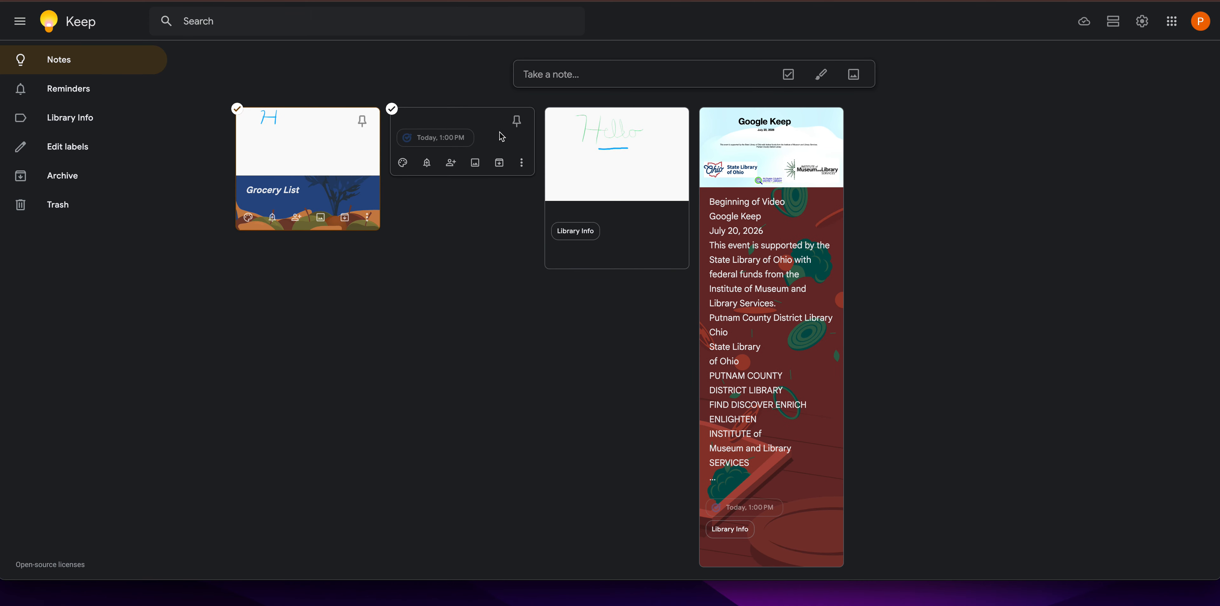
click(523, 164)
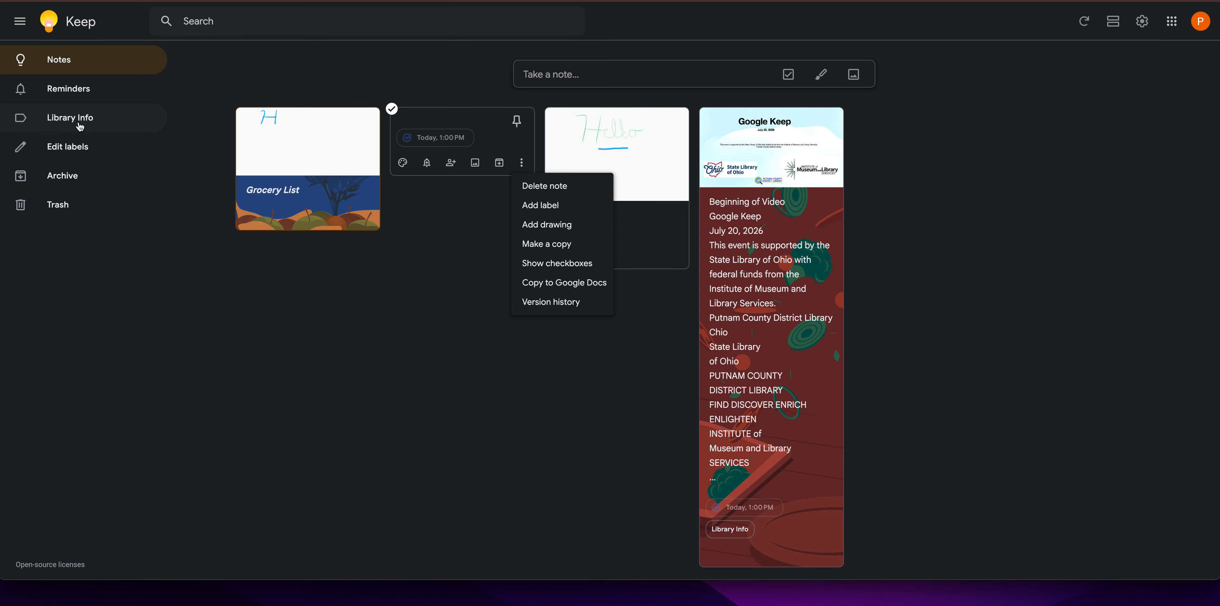
Create a new label named "Personal" and finish editing the labels.
click(80, 147)
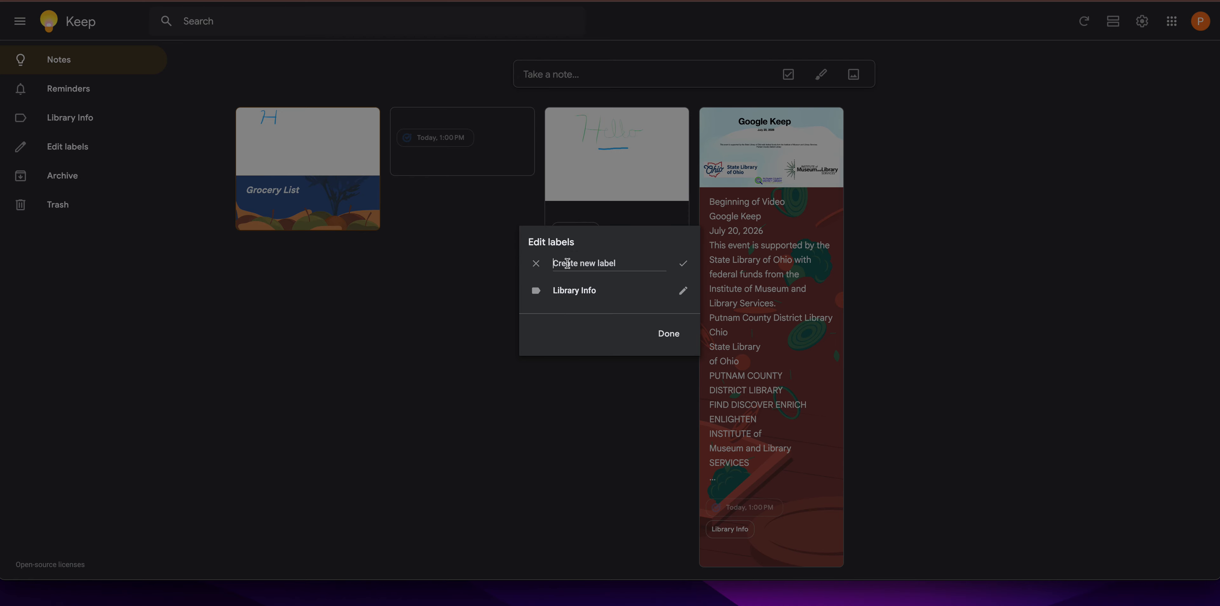
text(Personal)
key(Return)
click(668, 336)
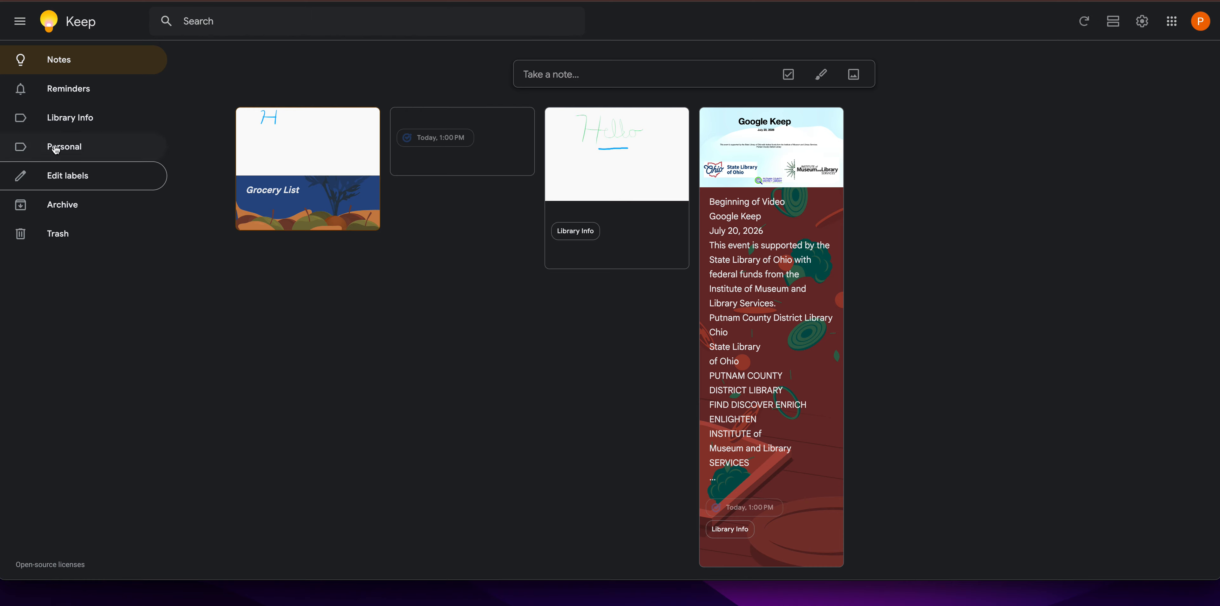
Show only the notes labelled Library Info and switch them to list view.
mouse_move(342, 129)
click(75, 120)
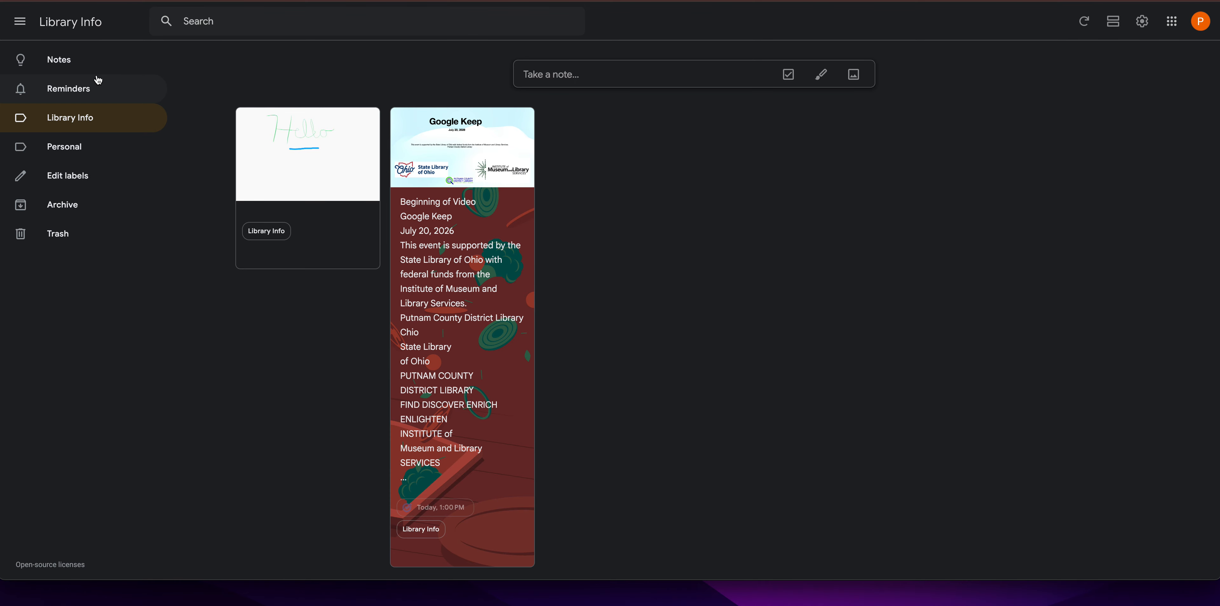
click(1110, 20)
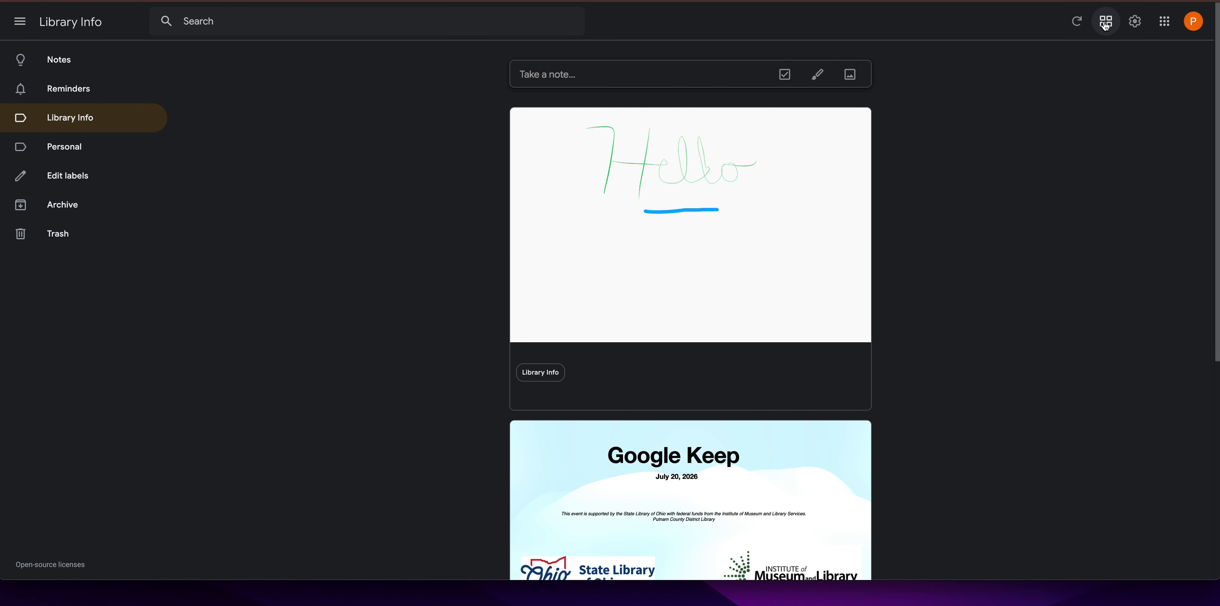
Switch the Library Info notes back to grid view and disable the dark theme.
click(1106, 23)
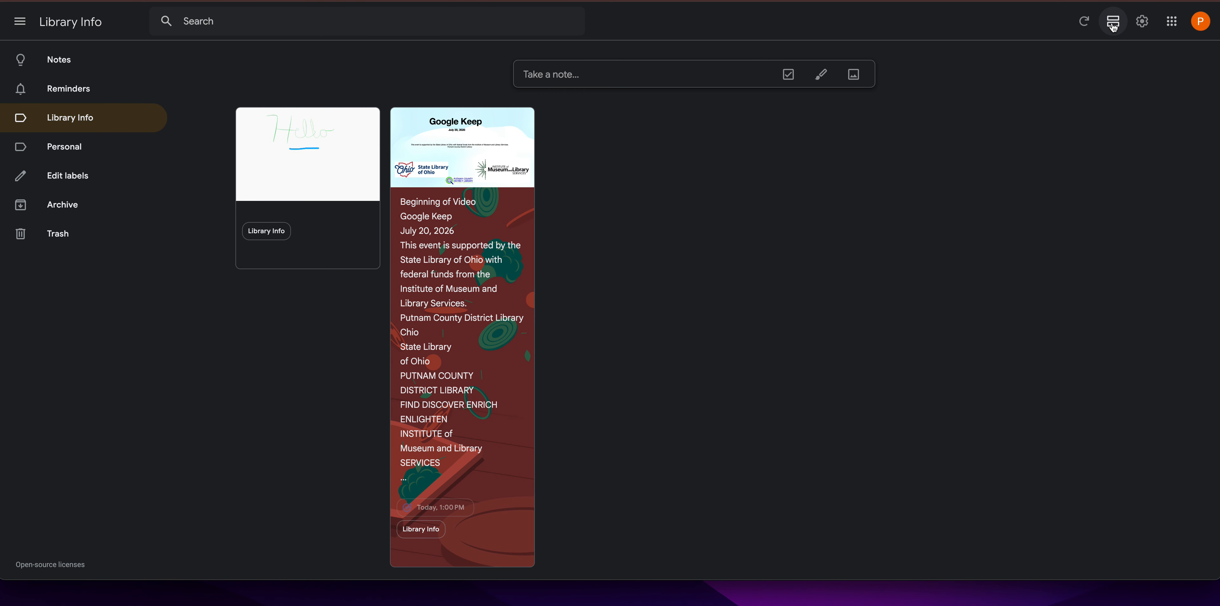
click(1108, 22)
click(1110, 23)
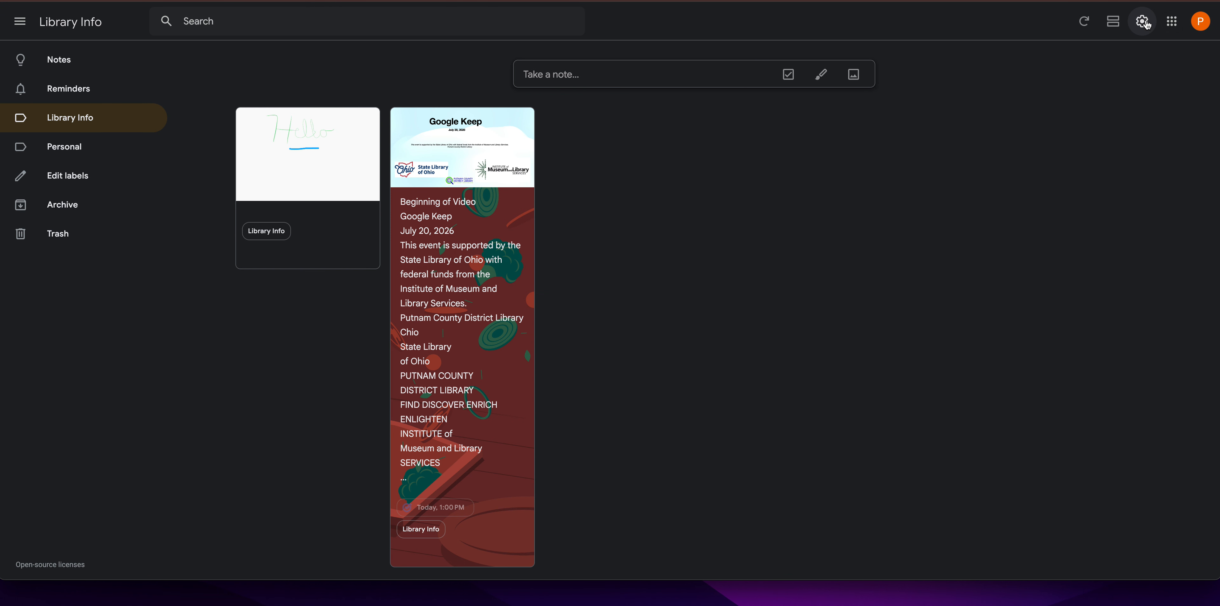
click(1146, 24)
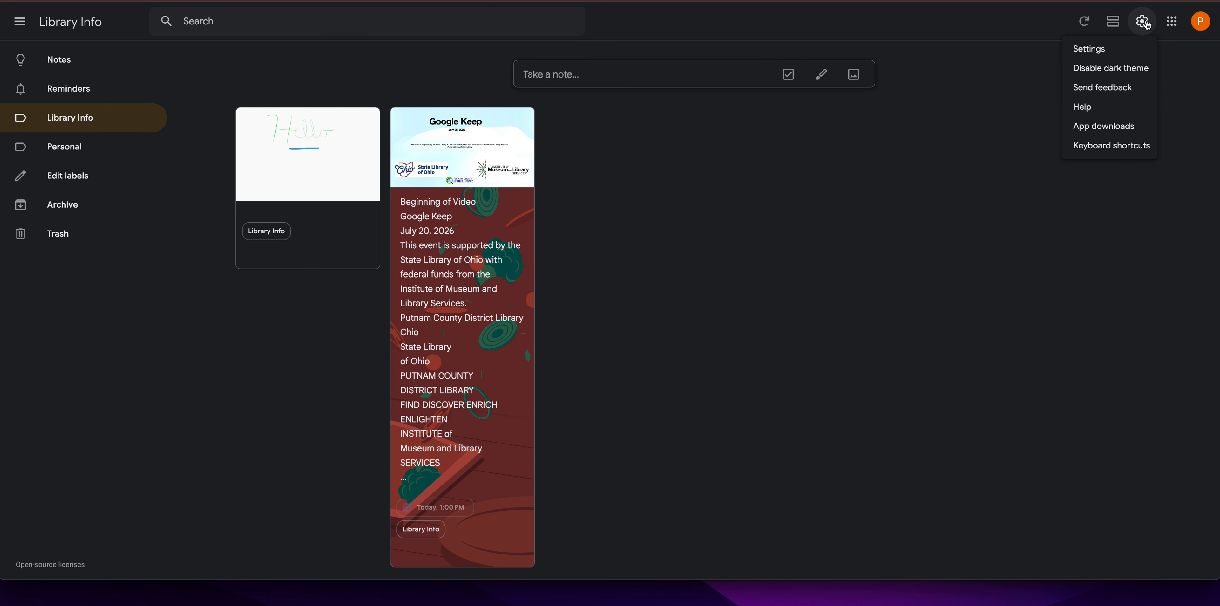
click(1123, 76)
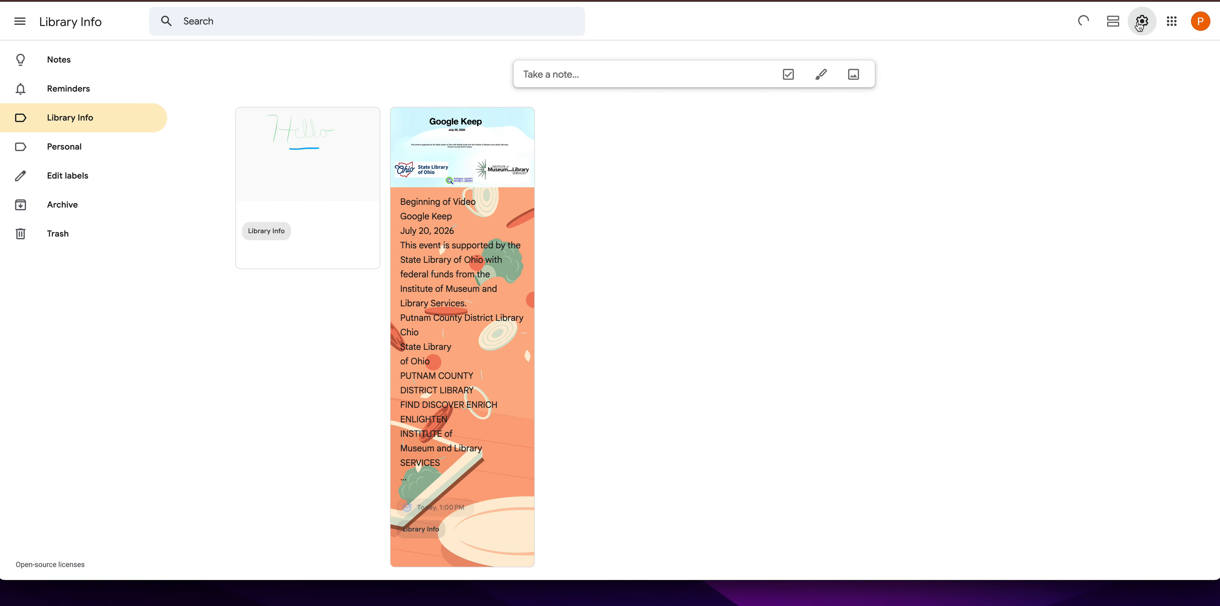
Review the Notes and Lists and Sharing options in the settings and close them without saving.
click(1143, 23)
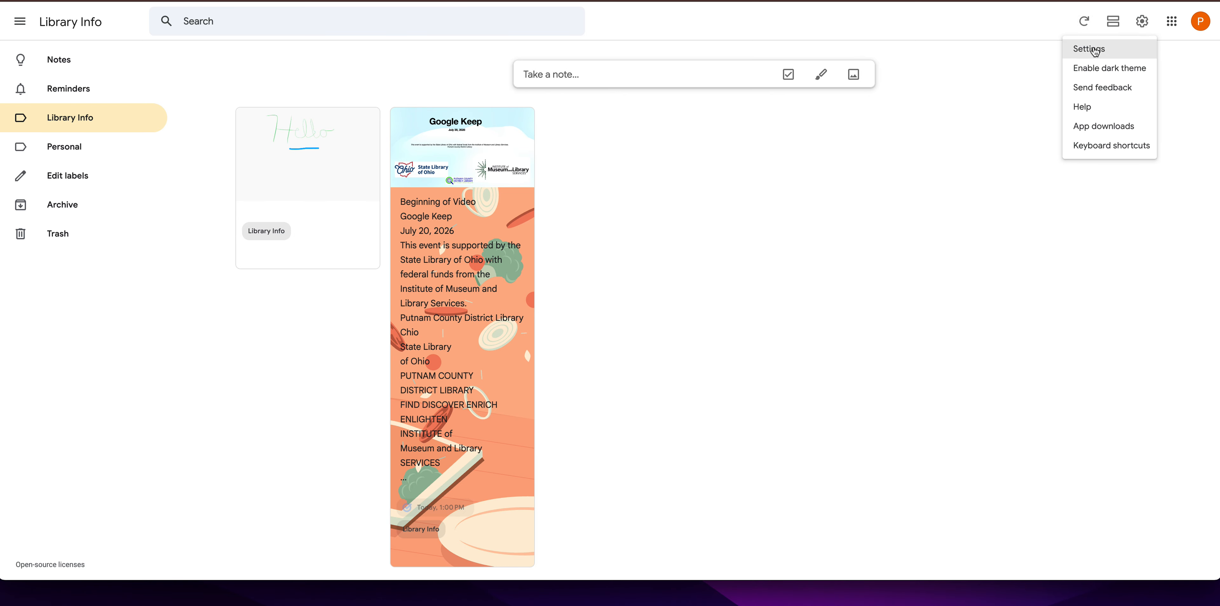
click(1091, 50)
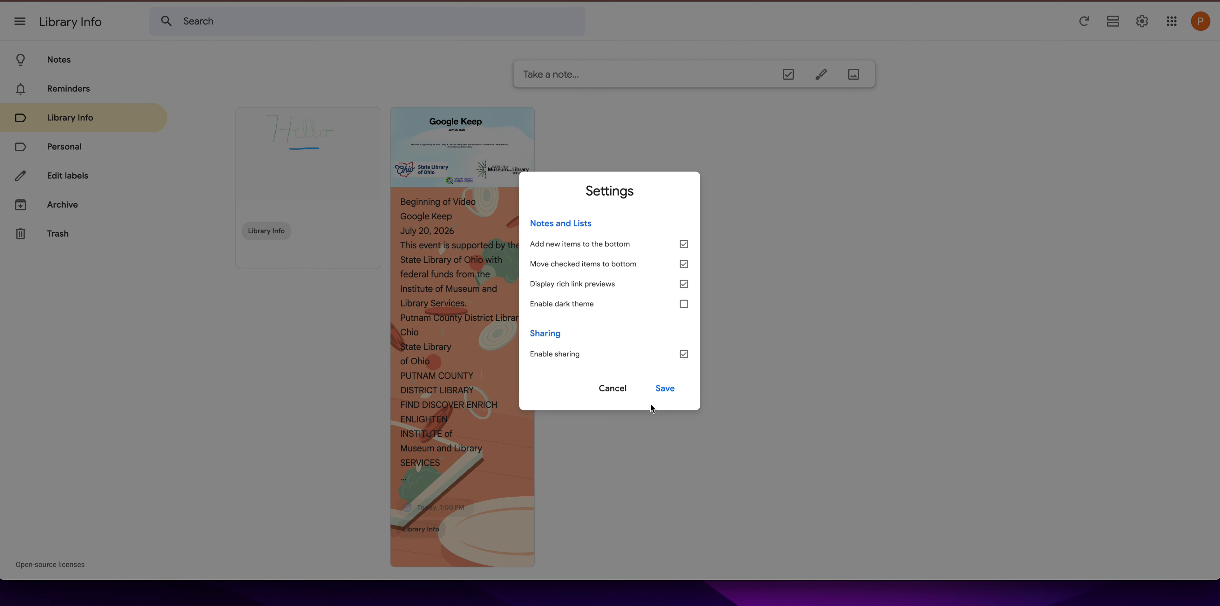
click(619, 389)
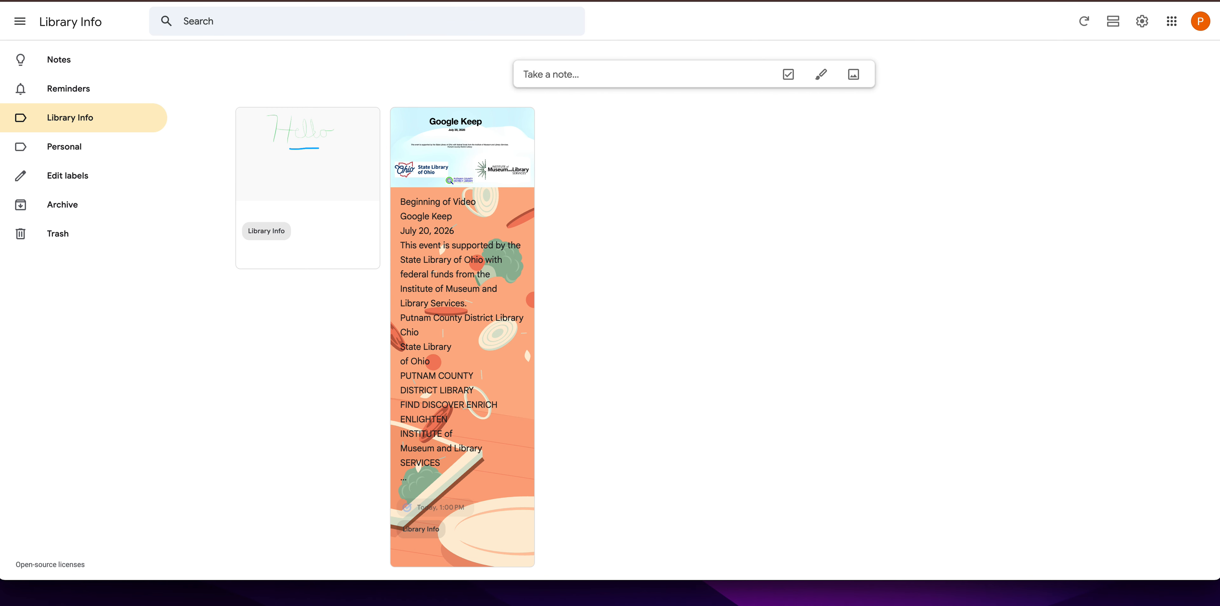